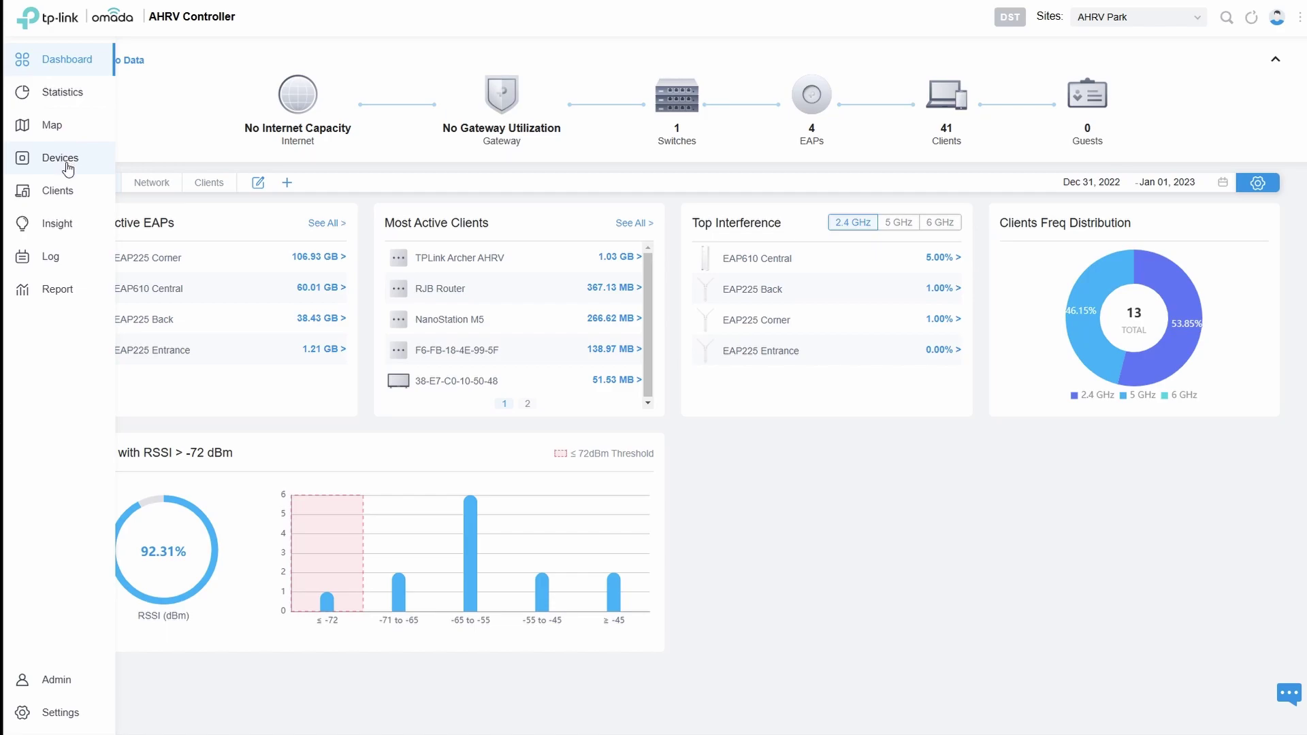
Go to the AHRV Park site's wireless network list under Settings.
{"action": "left_click", "coordinate": [49, 716]}
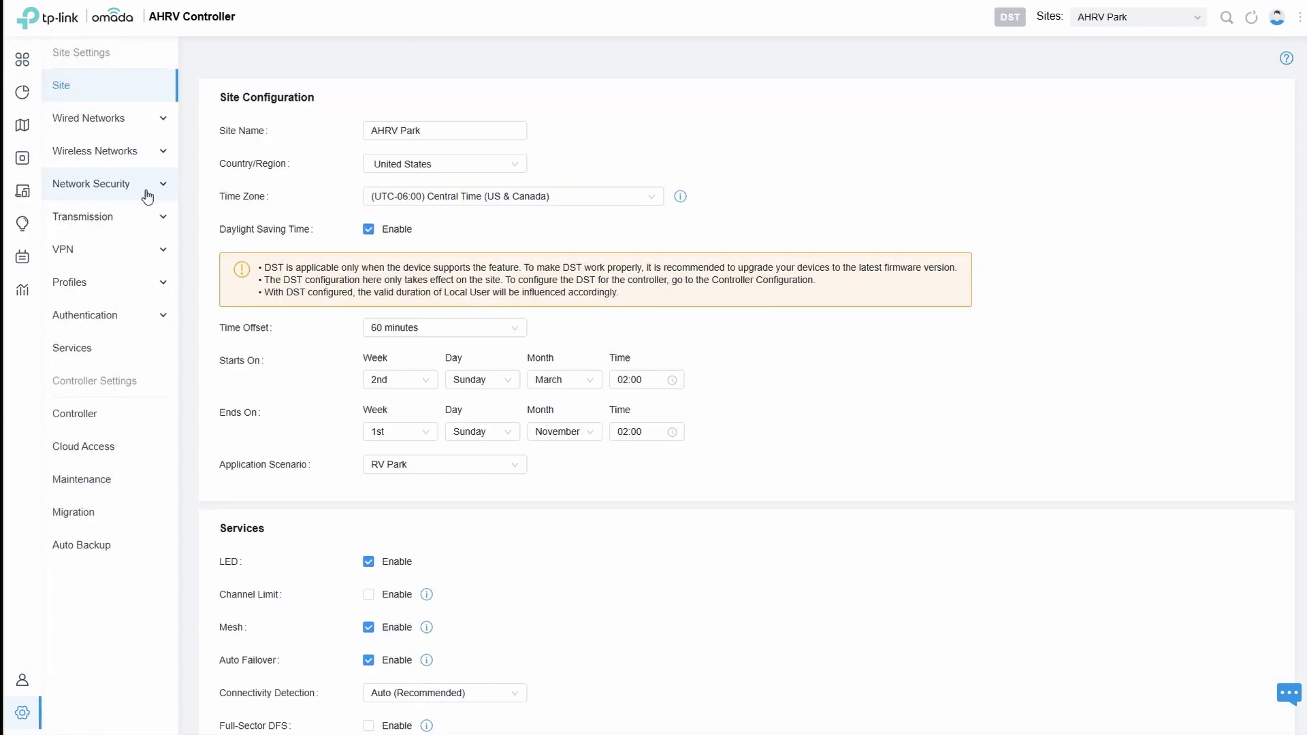
{"action": "left_click", "coordinate": [96, 151]}
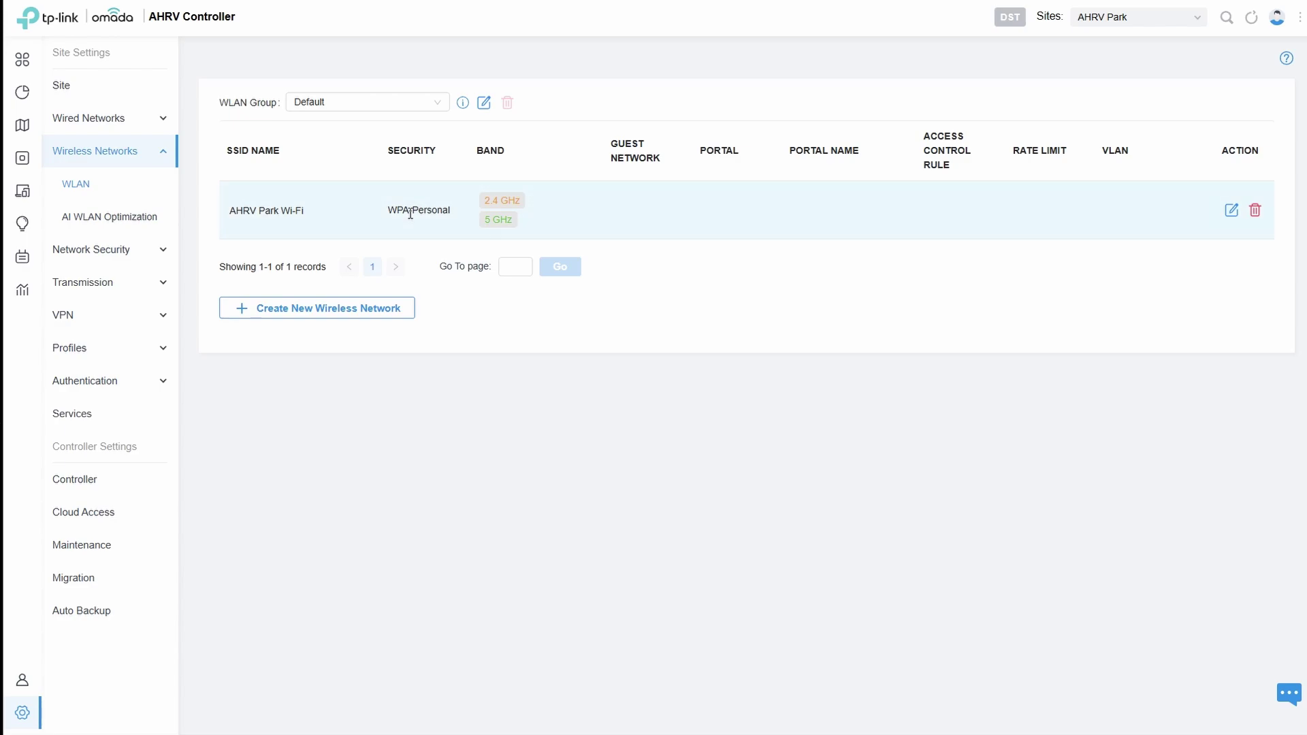
Create SSID RingDB on 2.4 GHz only, with 5 and 6 GHz off and a security key.
{"action": "left_click", "coordinate": [270, 308]}
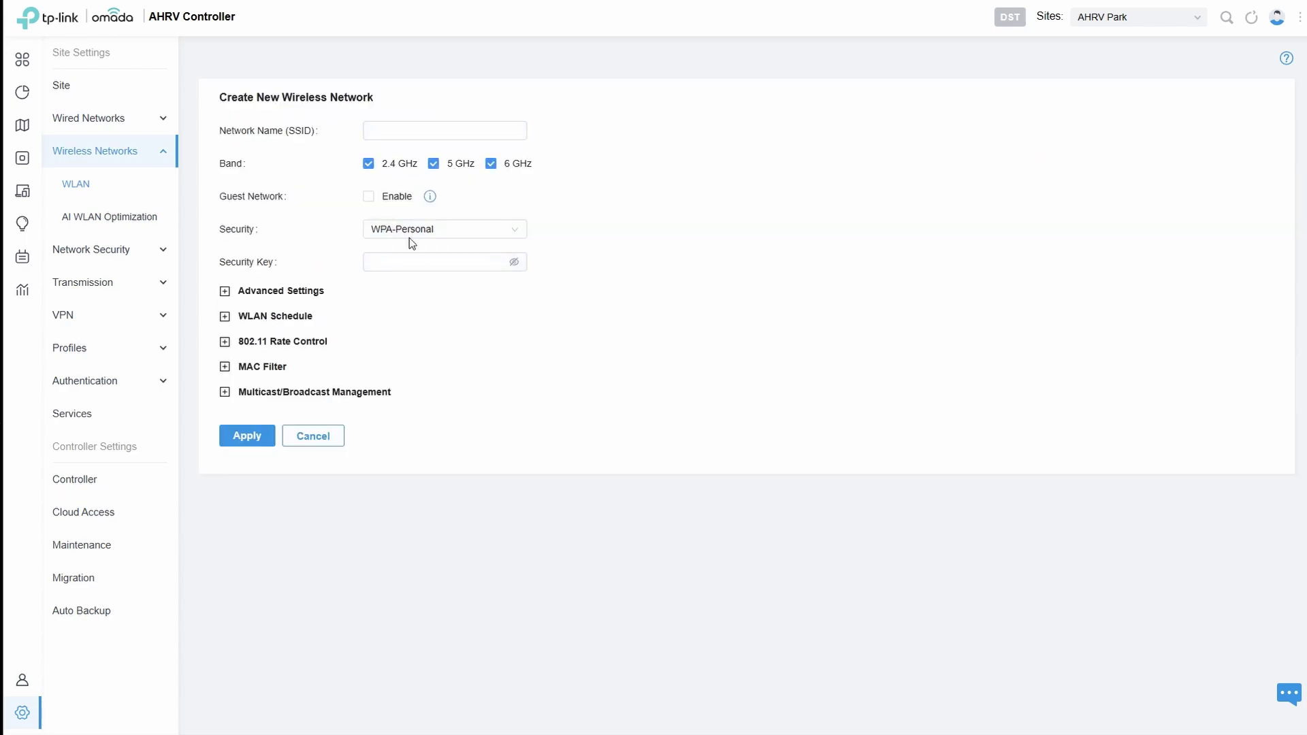
{"action": "left_click", "coordinate": [387, 130]}
{"action": "type", "text": "RingDB"}
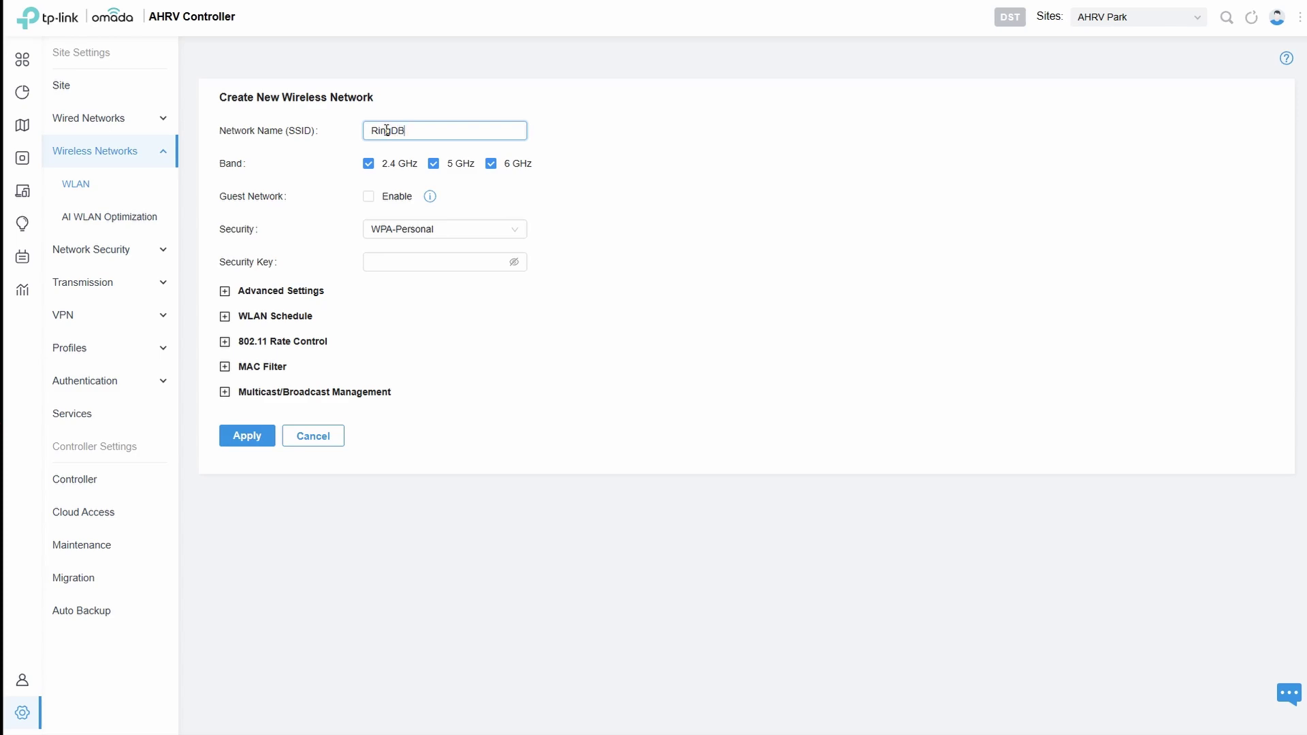
{"action": "left_click", "coordinate": [491, 164]}
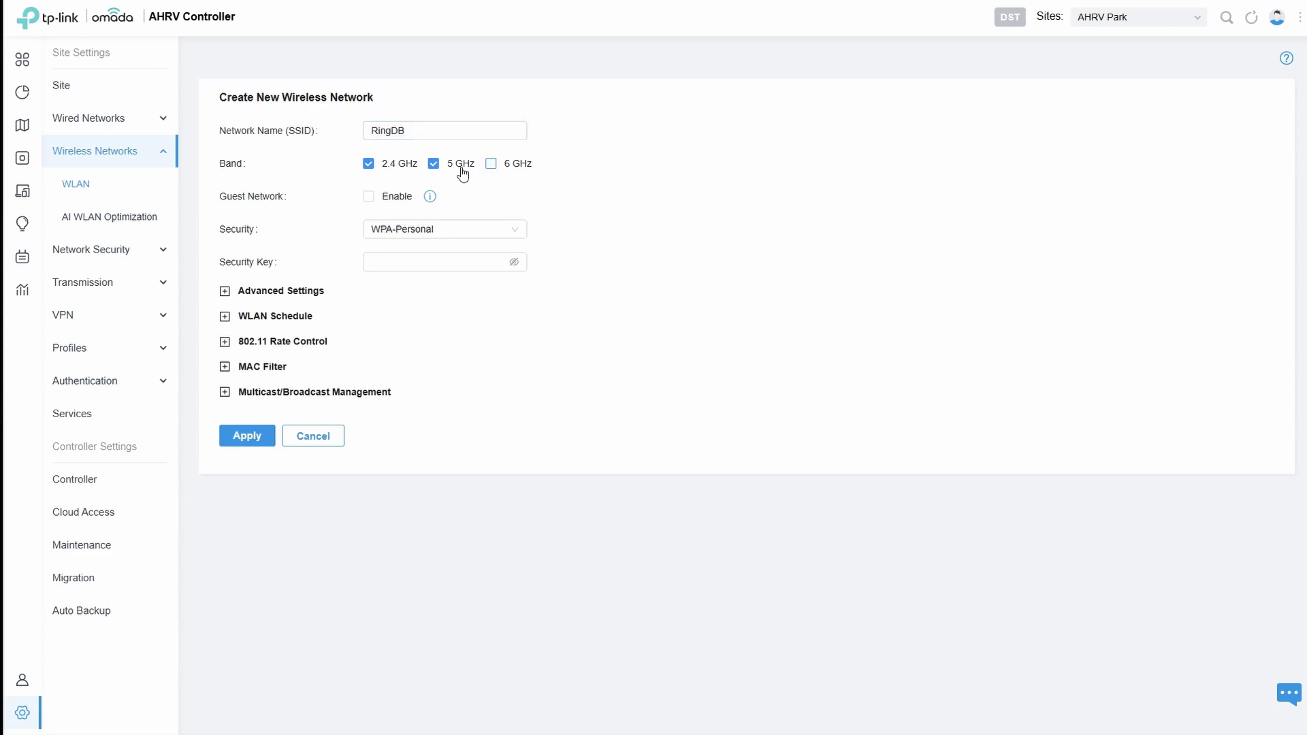
{"action": "left_click", "coordinate": [433, 164]}
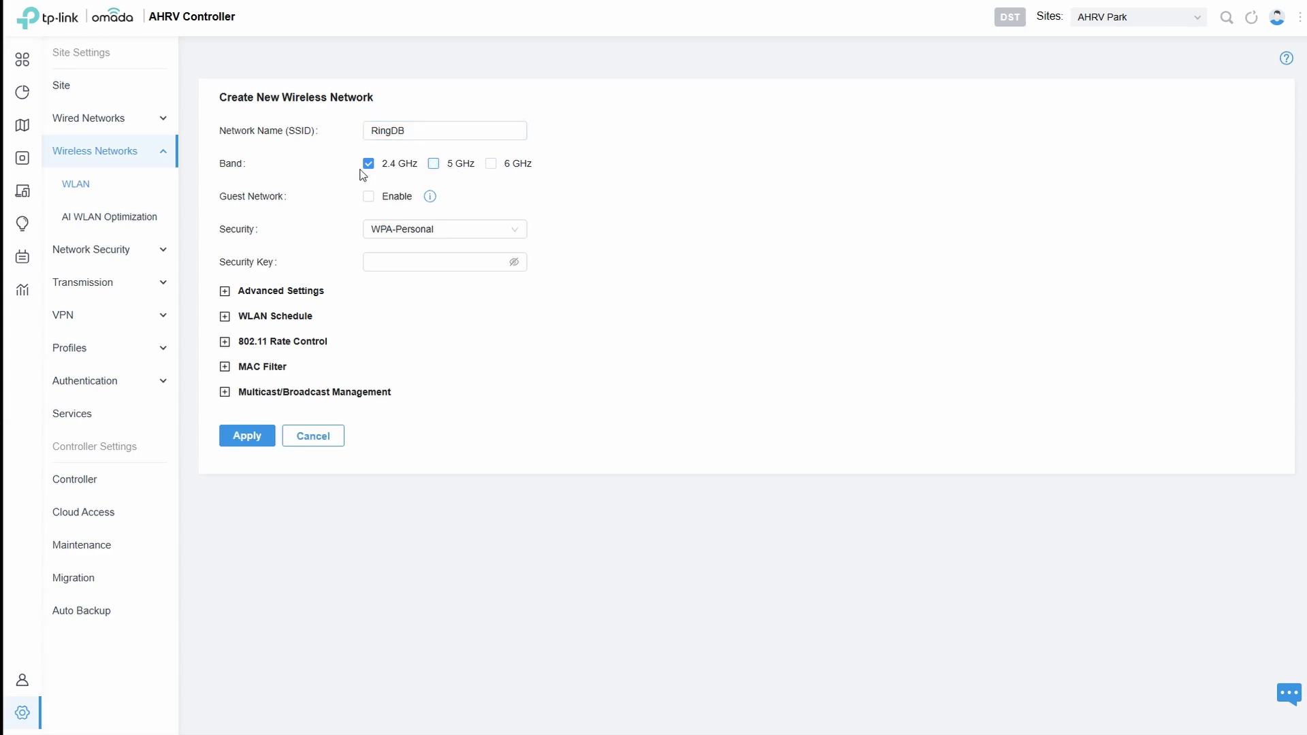
{"action": "left_click", "coordinate": [410, 260]}
{"action": "type", "text": "ri"}
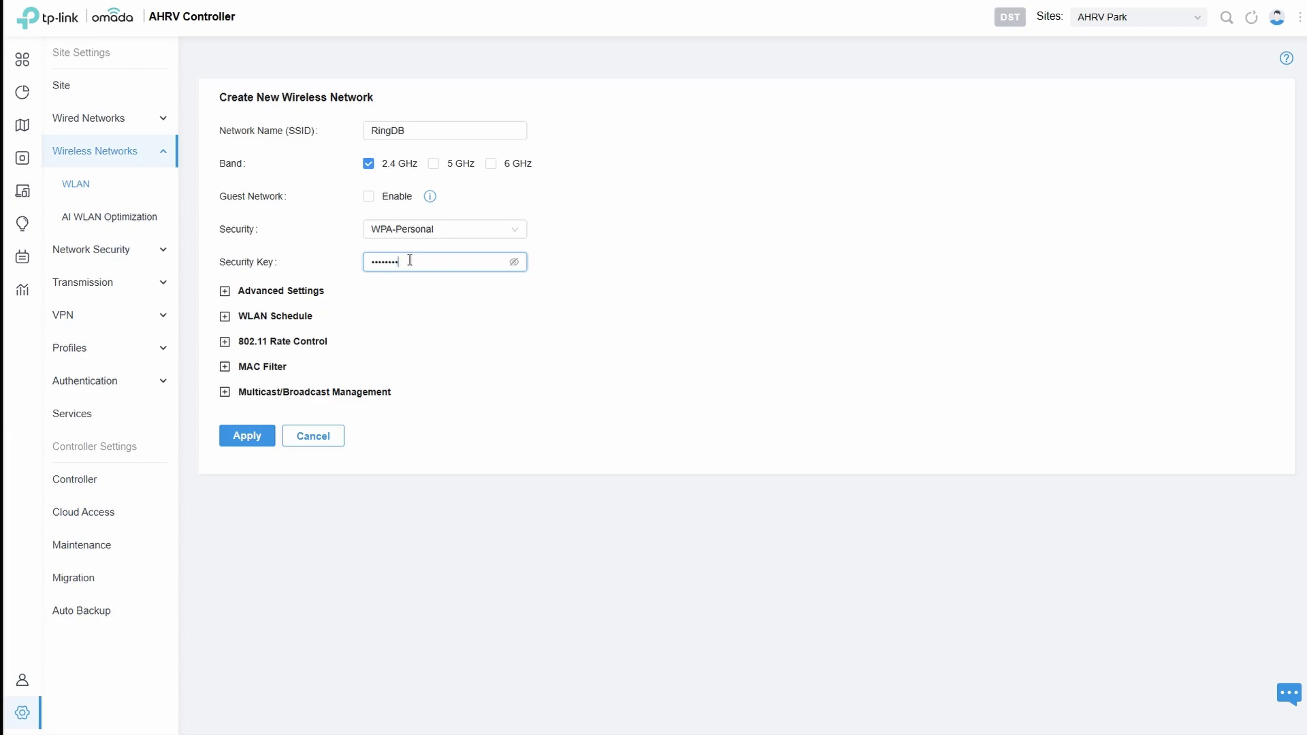
{"action": "left_click", "coordinate": [247, 436]}
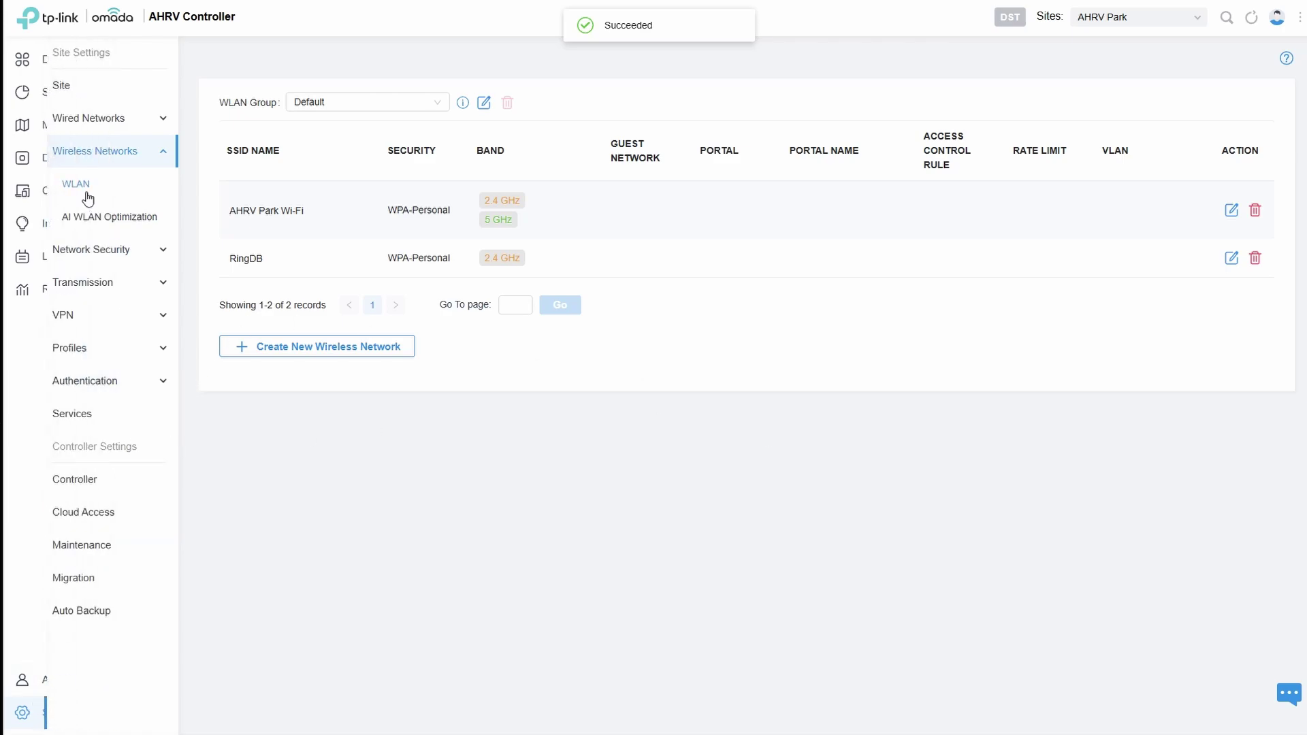
{"action": "mouse_move", "coordinate": [22, 159]}
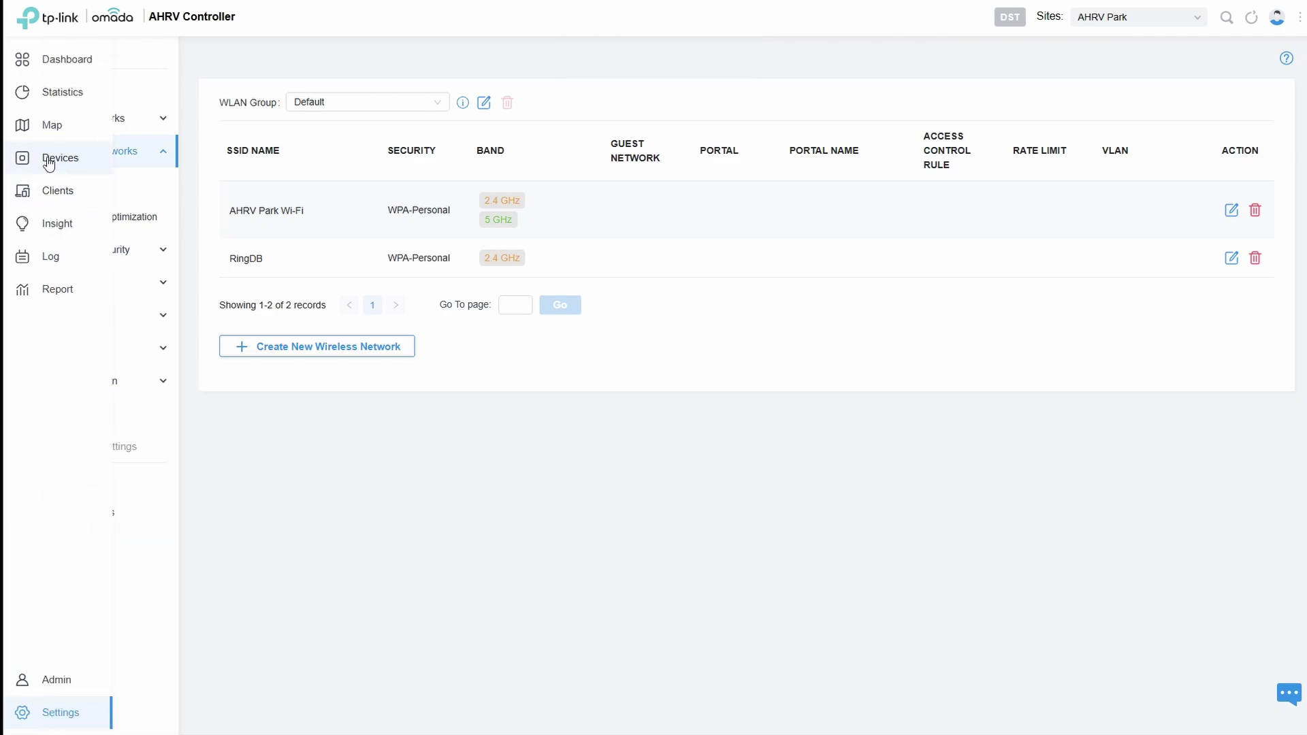
Show the WLANs in EAP610 Central's configuration, listing AHRV Park Wi-Fi and RingDB.
{"action": "left_click", "coordinate": [48, 160]}
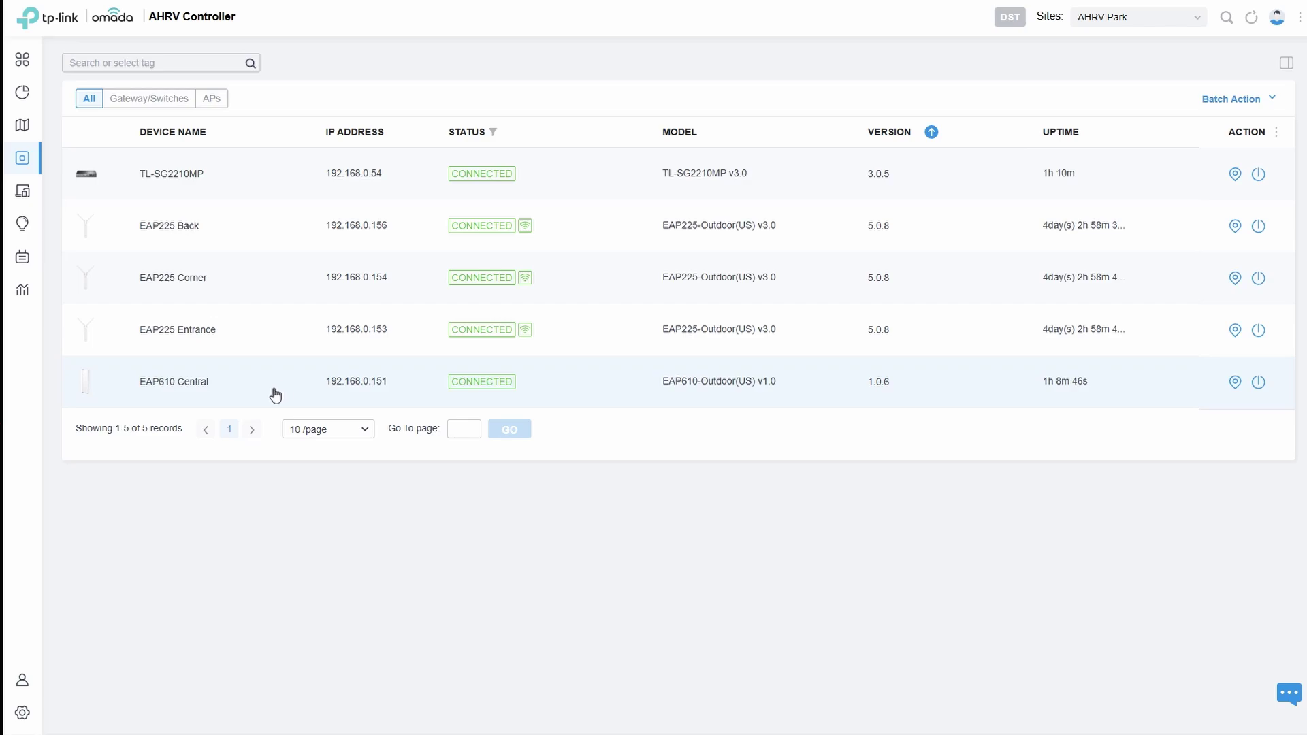
{"action": "left_click", "coordinate": [246, 389]}
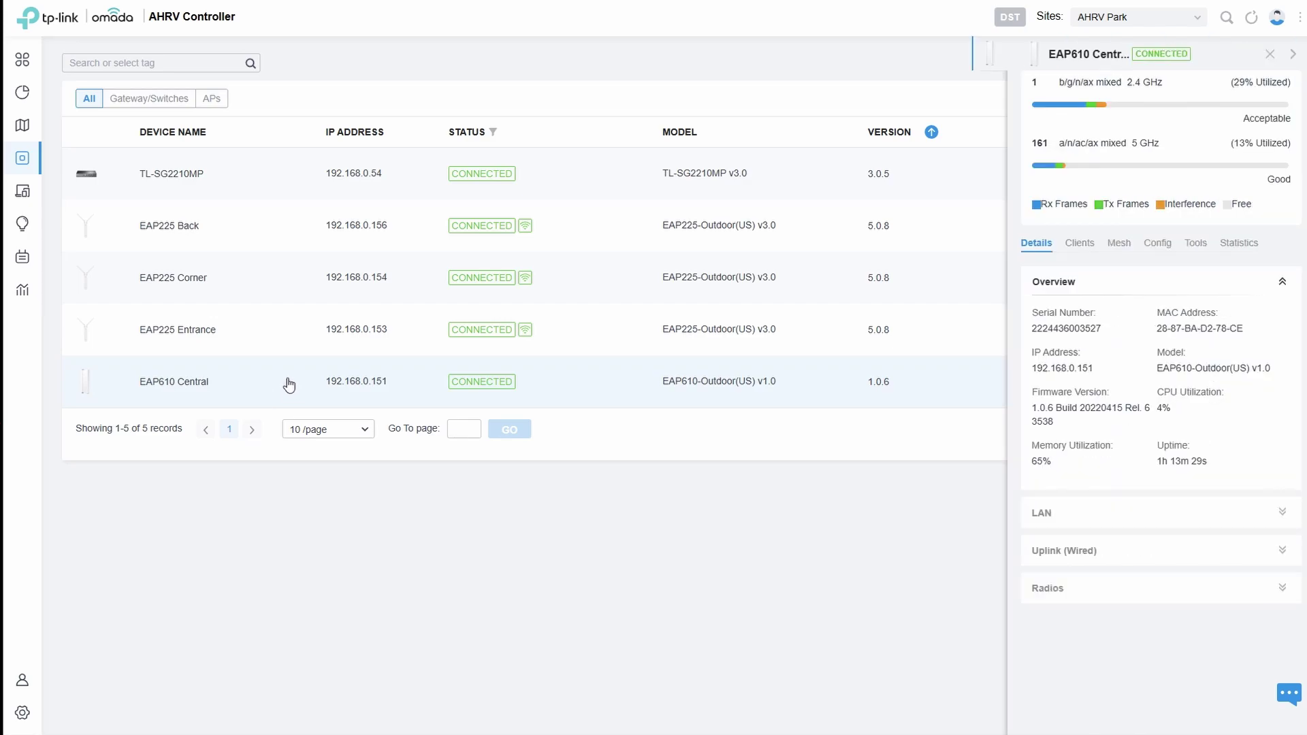
{"action": "left_click", "coordinate": [1163, 254]}
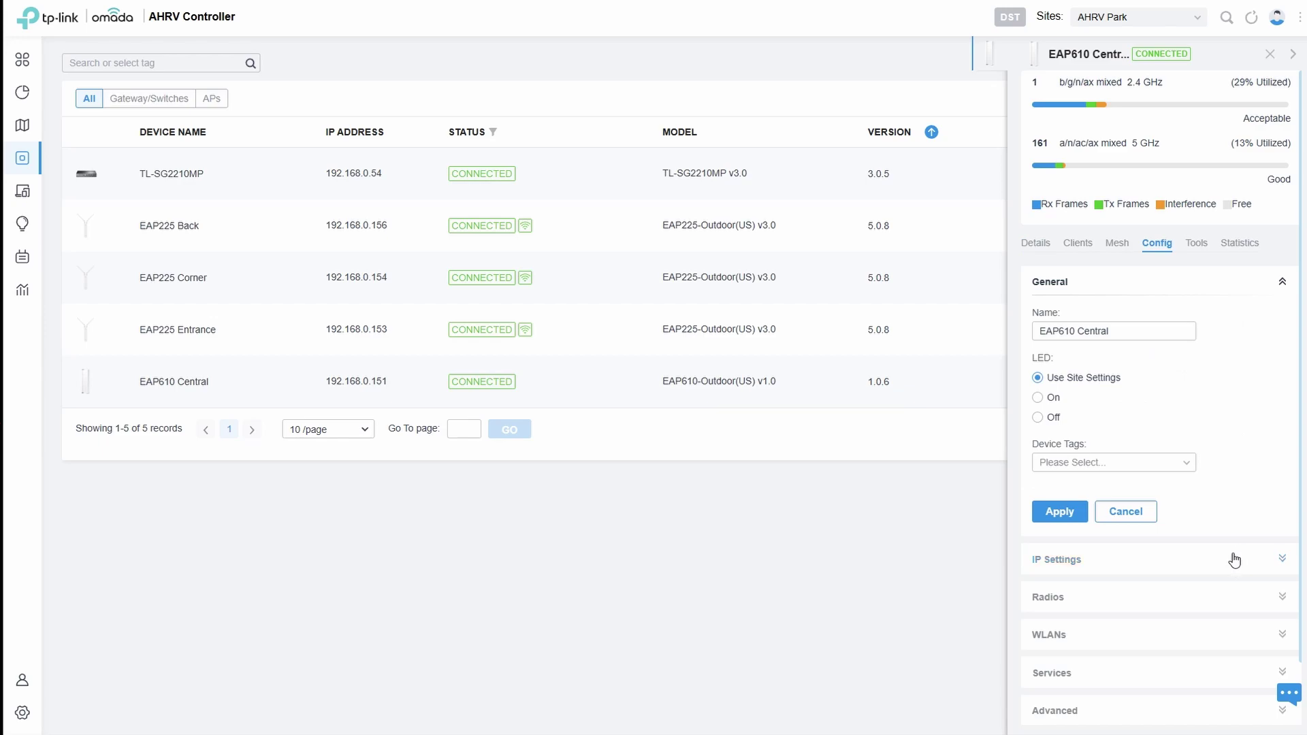
{"action": "scroll", "coordinate": [1234, 560], "scroll_direction": "down", "scroll_amount": 1}
{"action": "left_click", "coordinate": [1281, 569]}
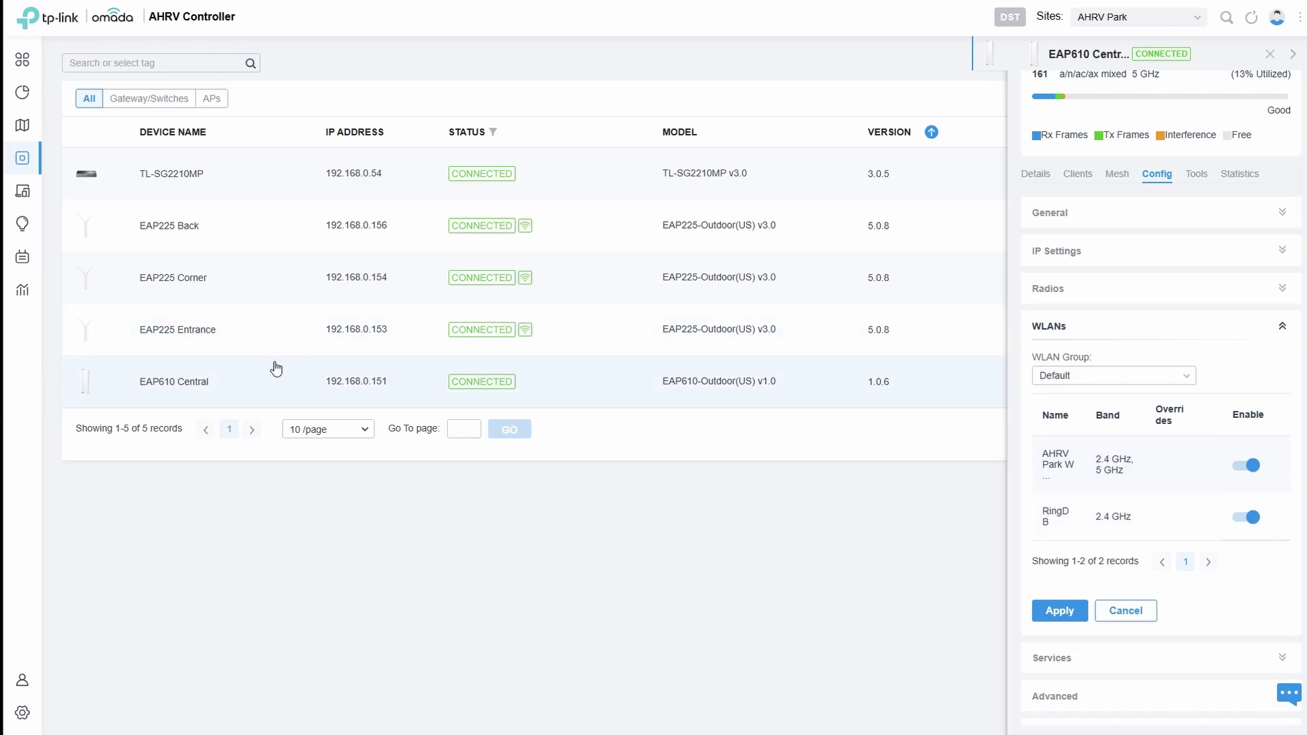
Disable RingDB in EAP225 Entrance's WLAN configuration and apply the change.
{"action": "left_click", "coordinate": [197, 330]}
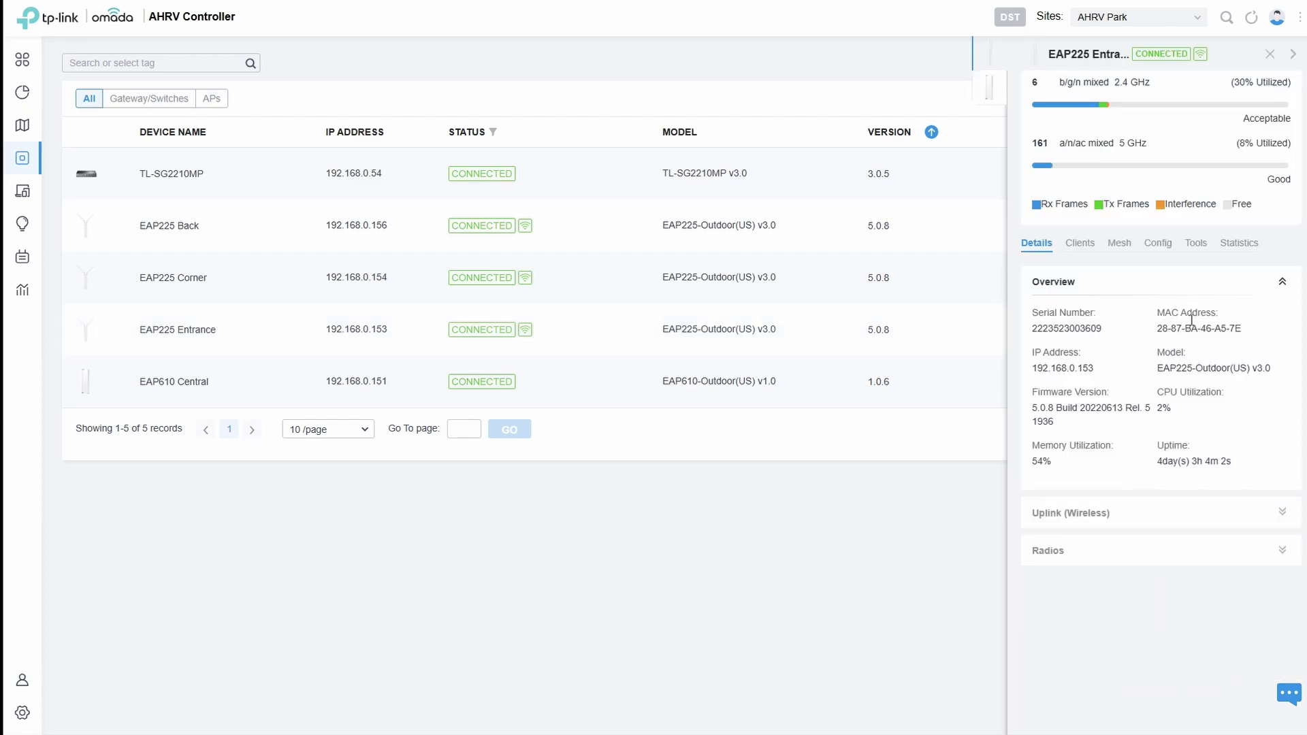
{"action": "left_click", "coordinate": [1158, 241]}
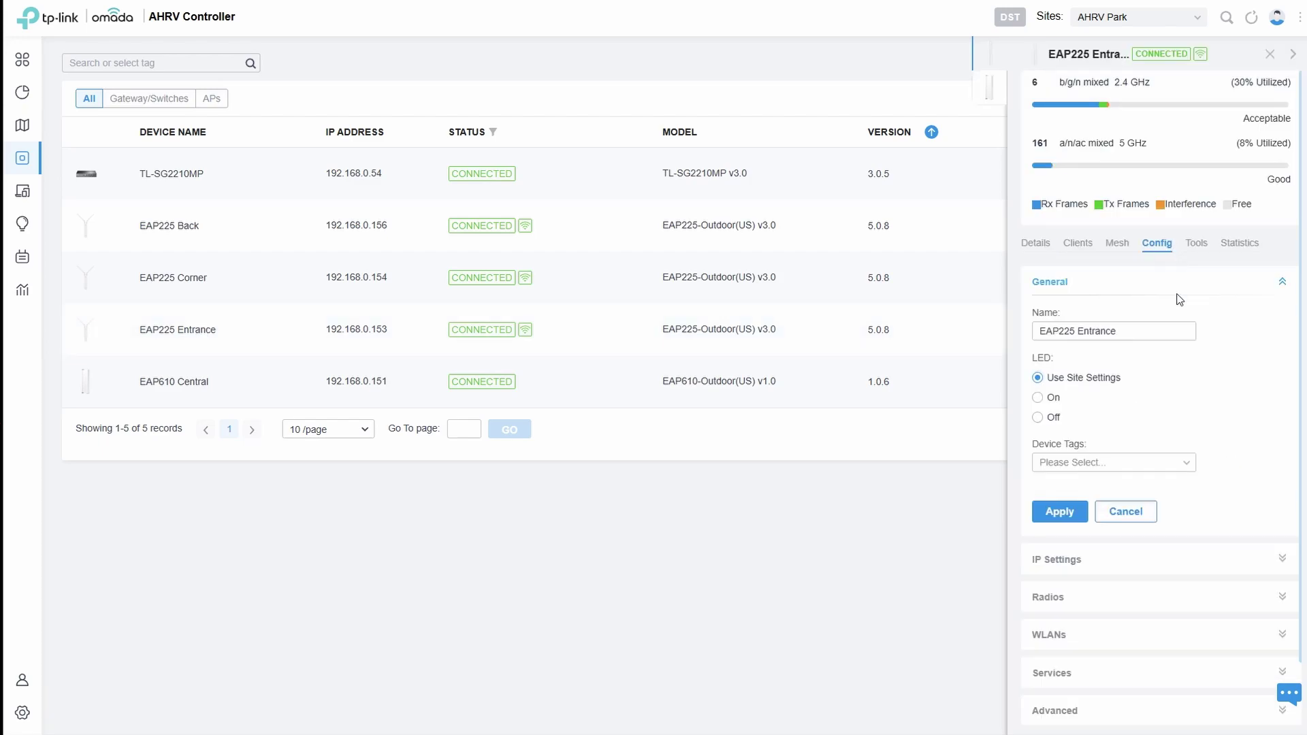
{"action": "left_click", "coordinate": [1275, 637]}
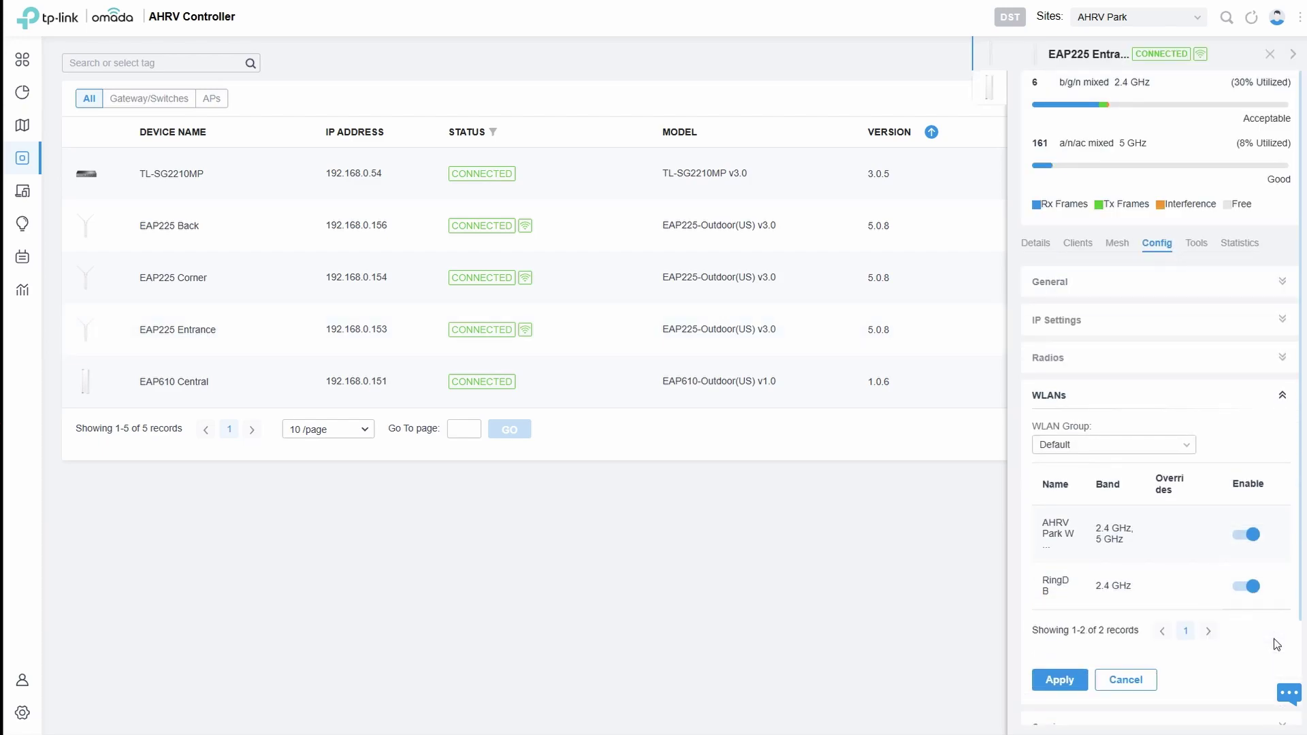
{"action": "left_click", "coordinate": [1248, 584]}
{"action": "left_click", "coordinate": [1060, 681]}
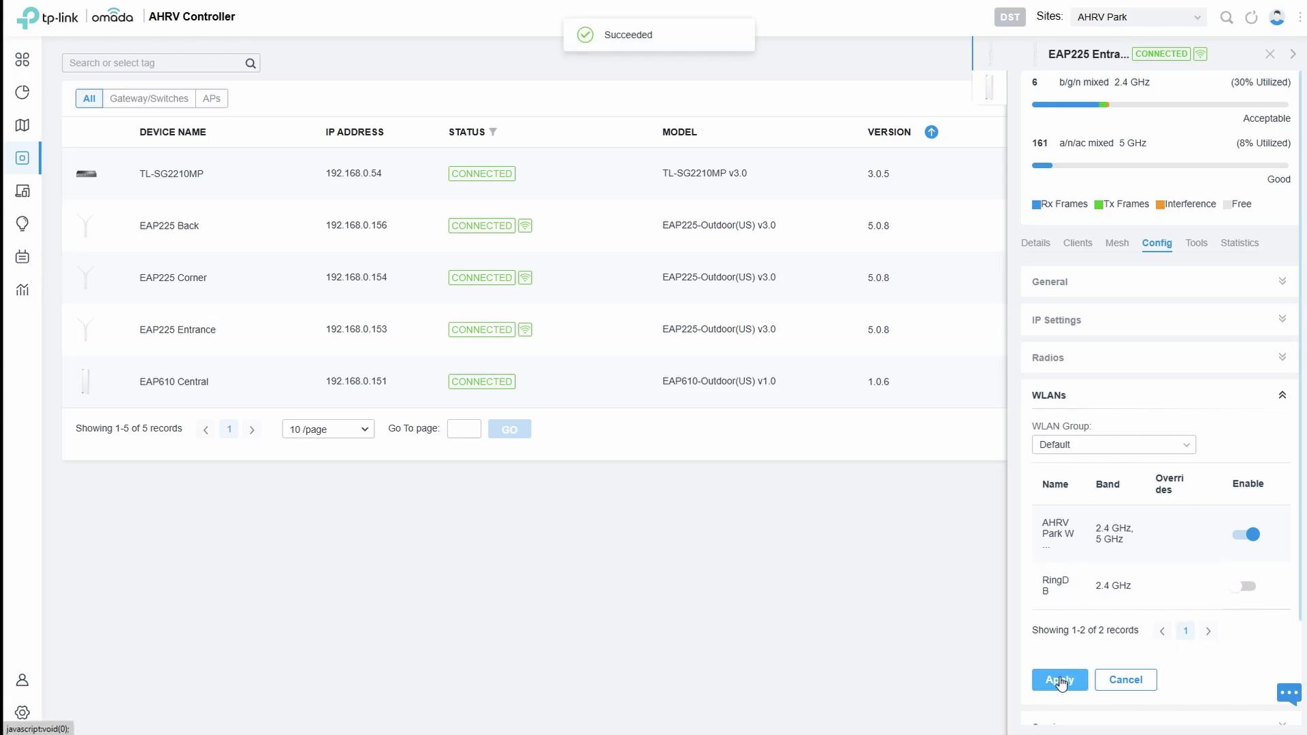
Disable RingDB in EAP225 Corner's WLAN configuration and apply the change.
{"action": "left_click", "coordinate": [173, 277]}
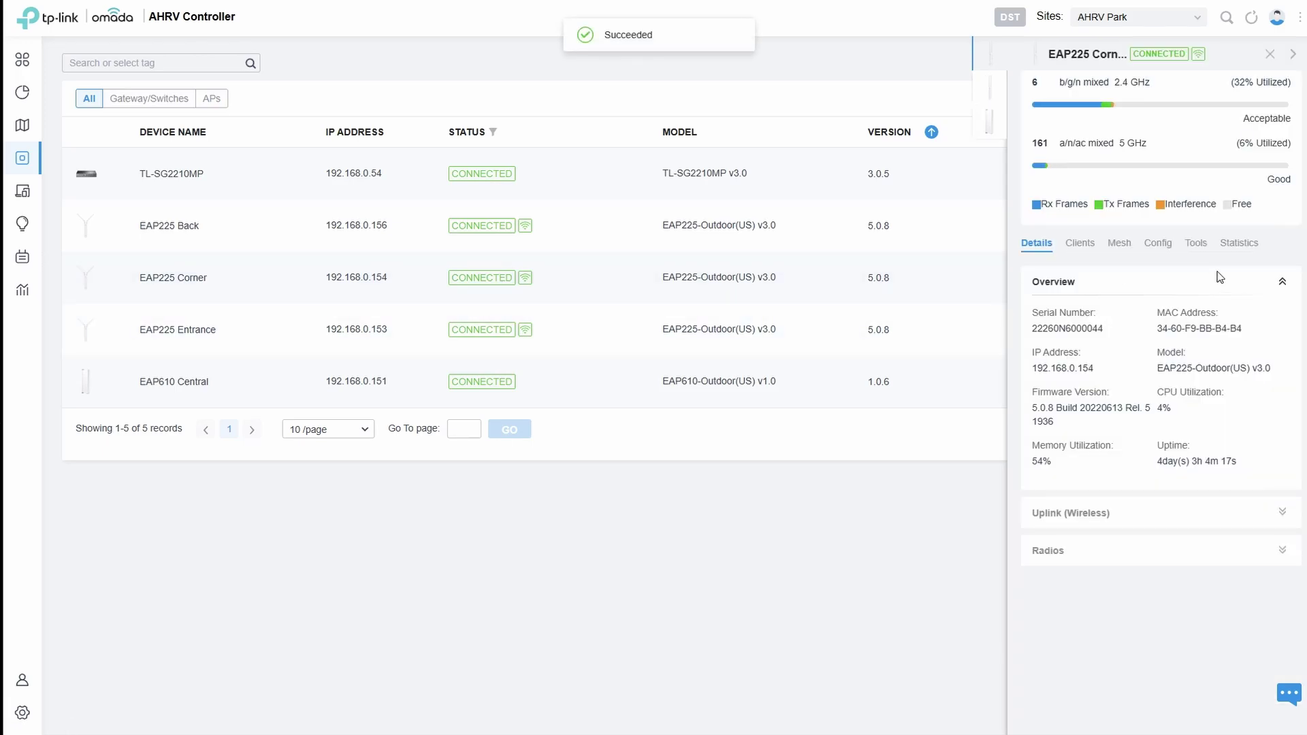
{"action": "left_click", "coordinate": [1158, 243]}
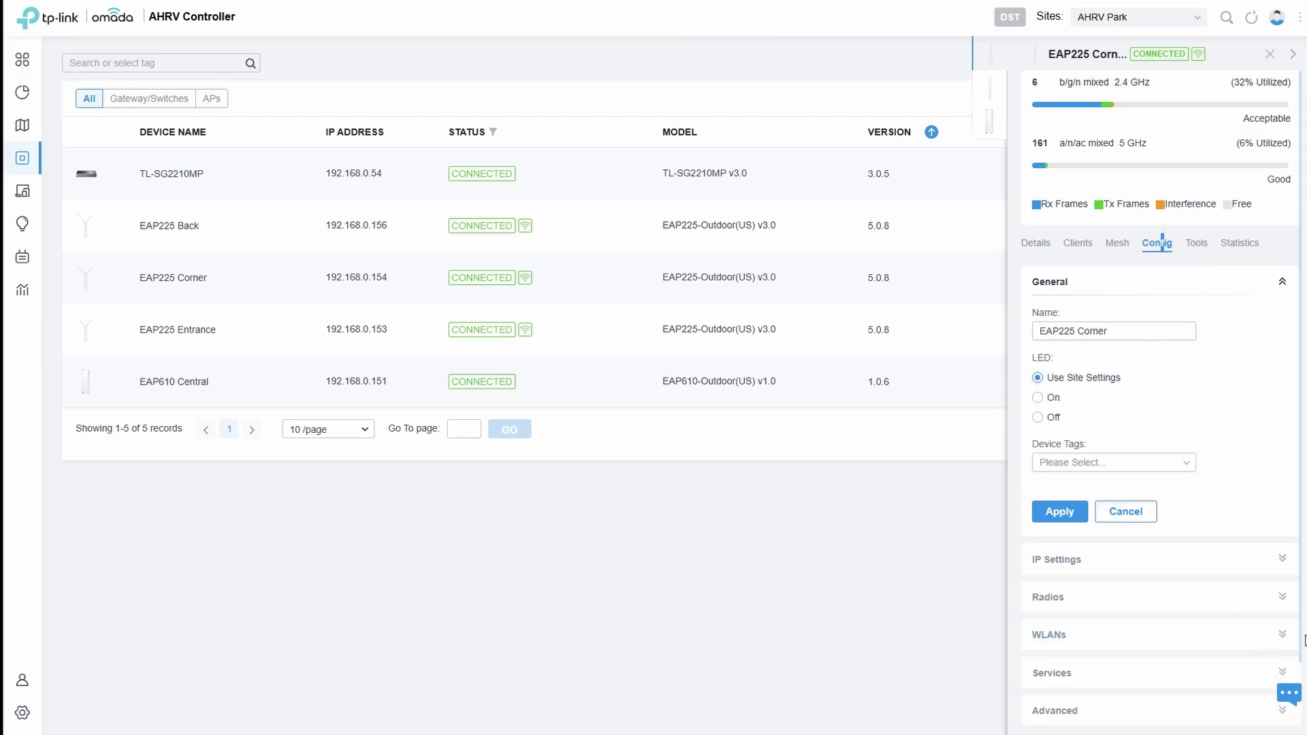
{"action": "left_click", "coordinate": [1271, 634]}
{"action": "left_click", "coordinate": [1248, 590]}
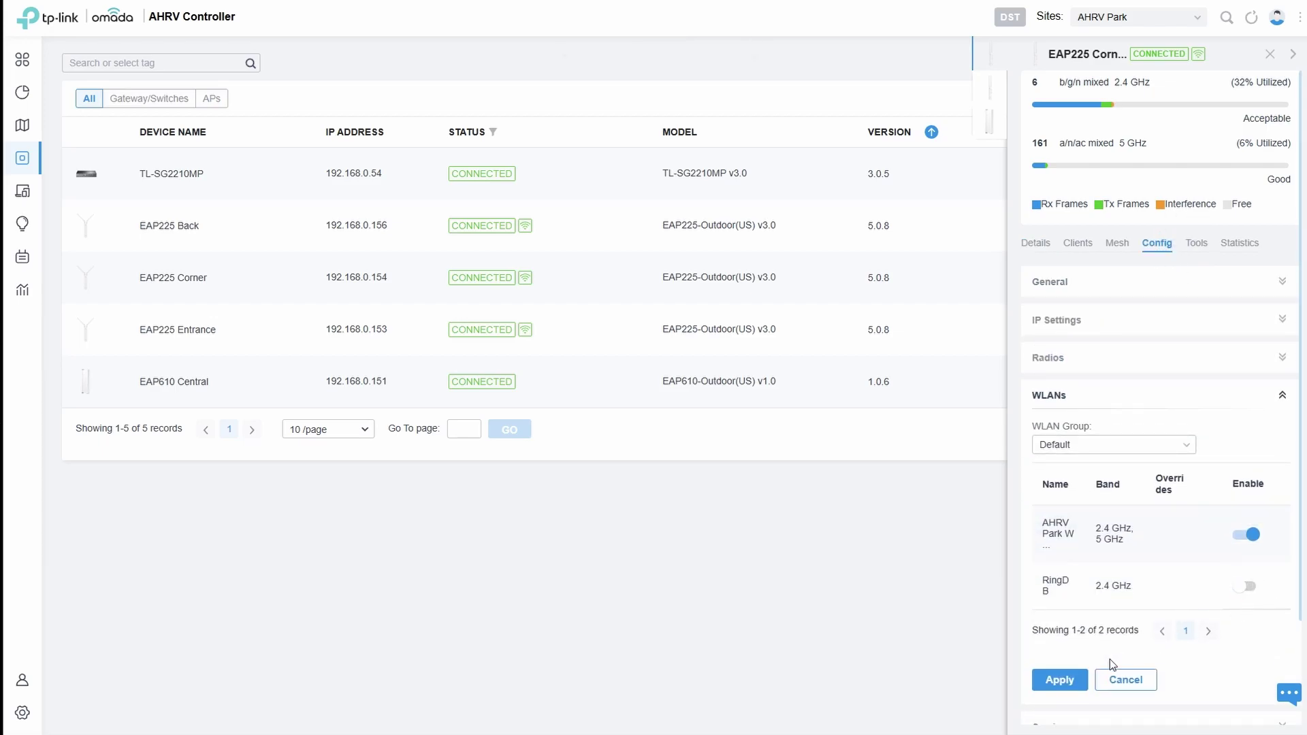
{"action": "left_click", "coordinate": [1060, 680]}
Disable and apply RingDB off on EAP225 Back, then bring up EAP610 Central's details.
{"action": "left_click", "coordinate": [188, 233]}
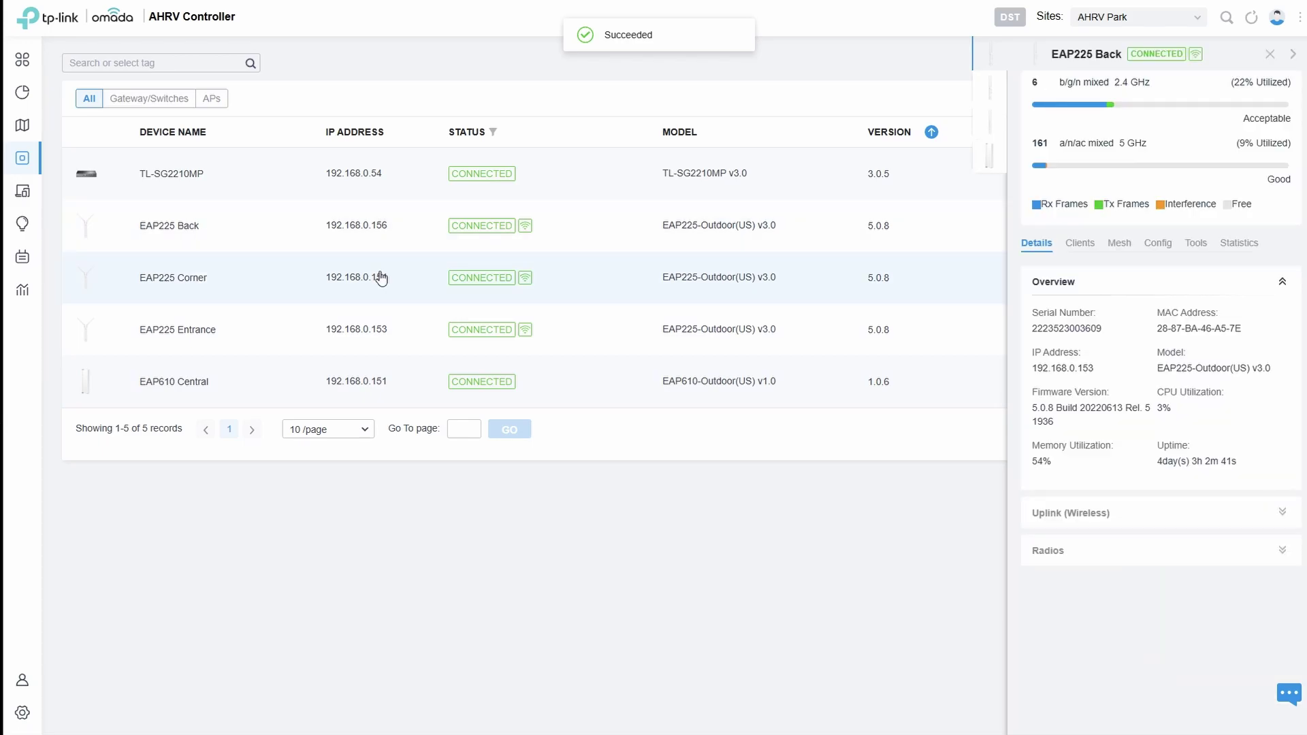
{"action": "left_click", "coordinate": [1157, 242]}
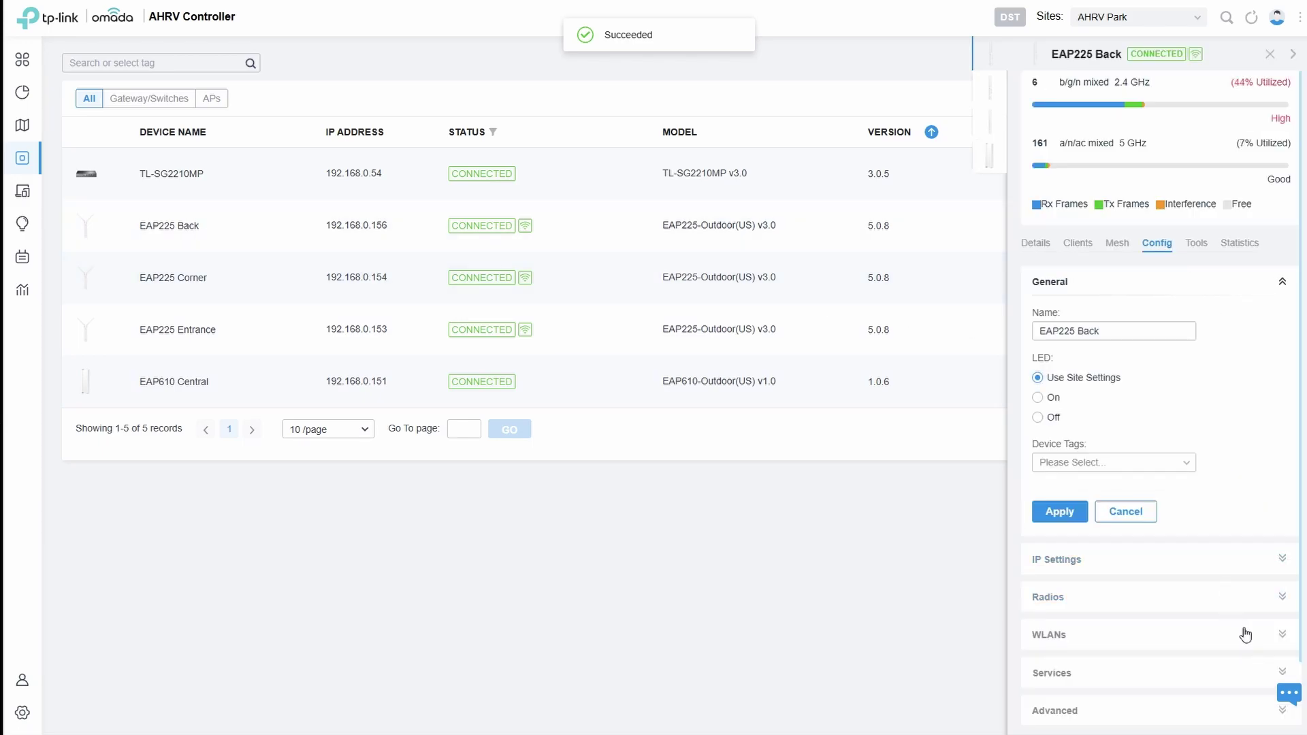
{"action": "left_click", "coordinate": [1271, 634]}
{"action": "left_click", "coordinate": [1255, 585]}
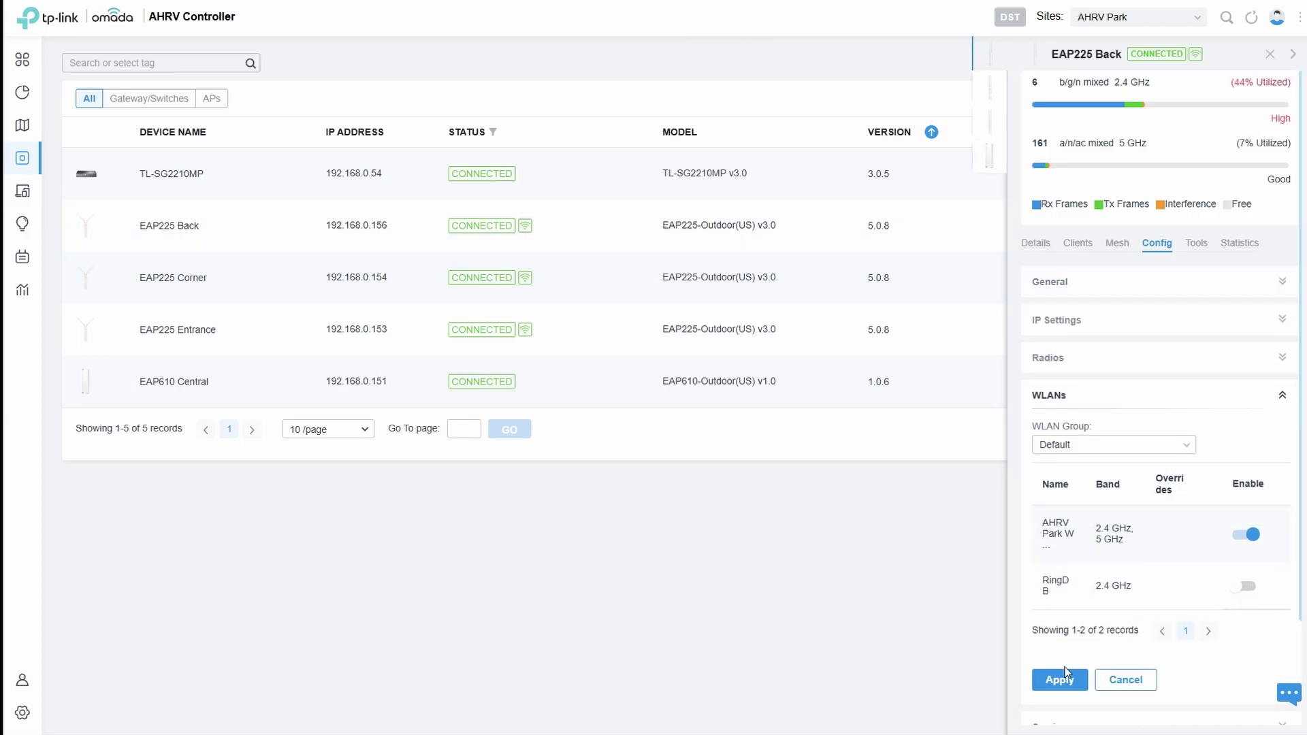
{"action": "left_click", "coordinate": [1060, 681]}
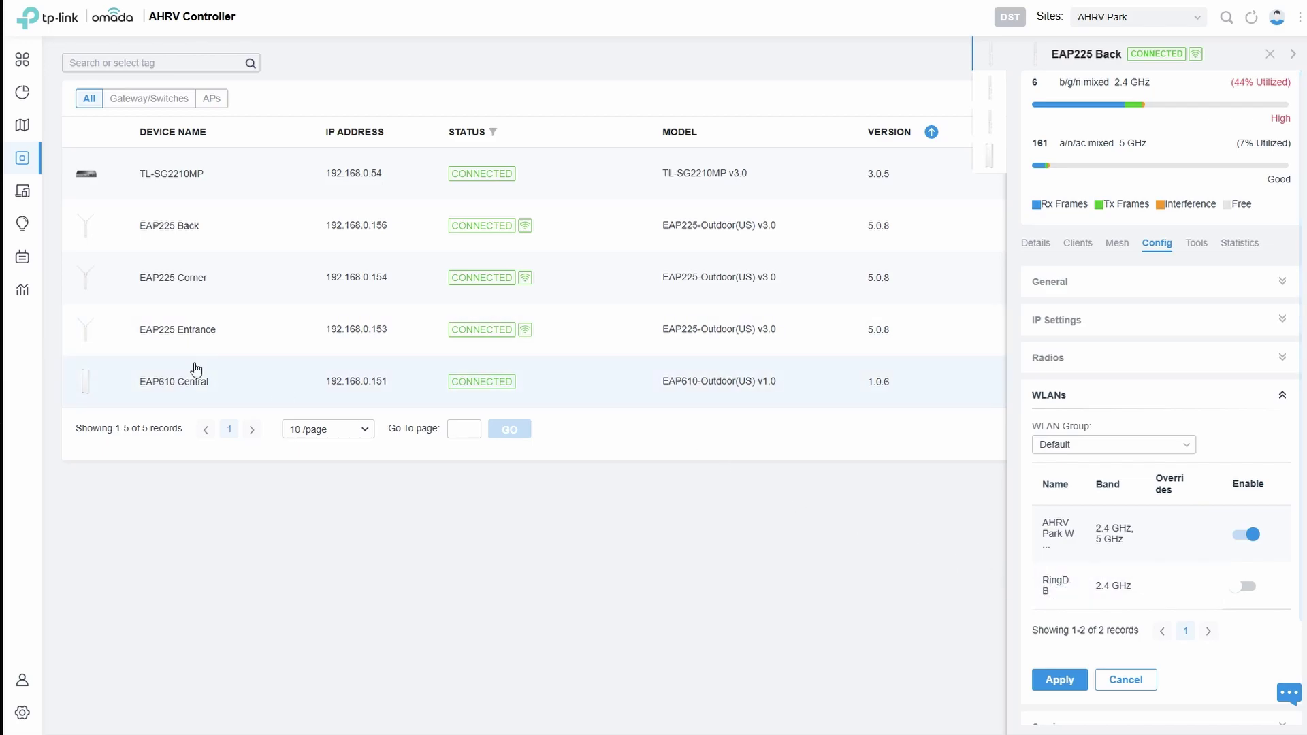
{"action": "left_click", "coordinate": [241, 389]}
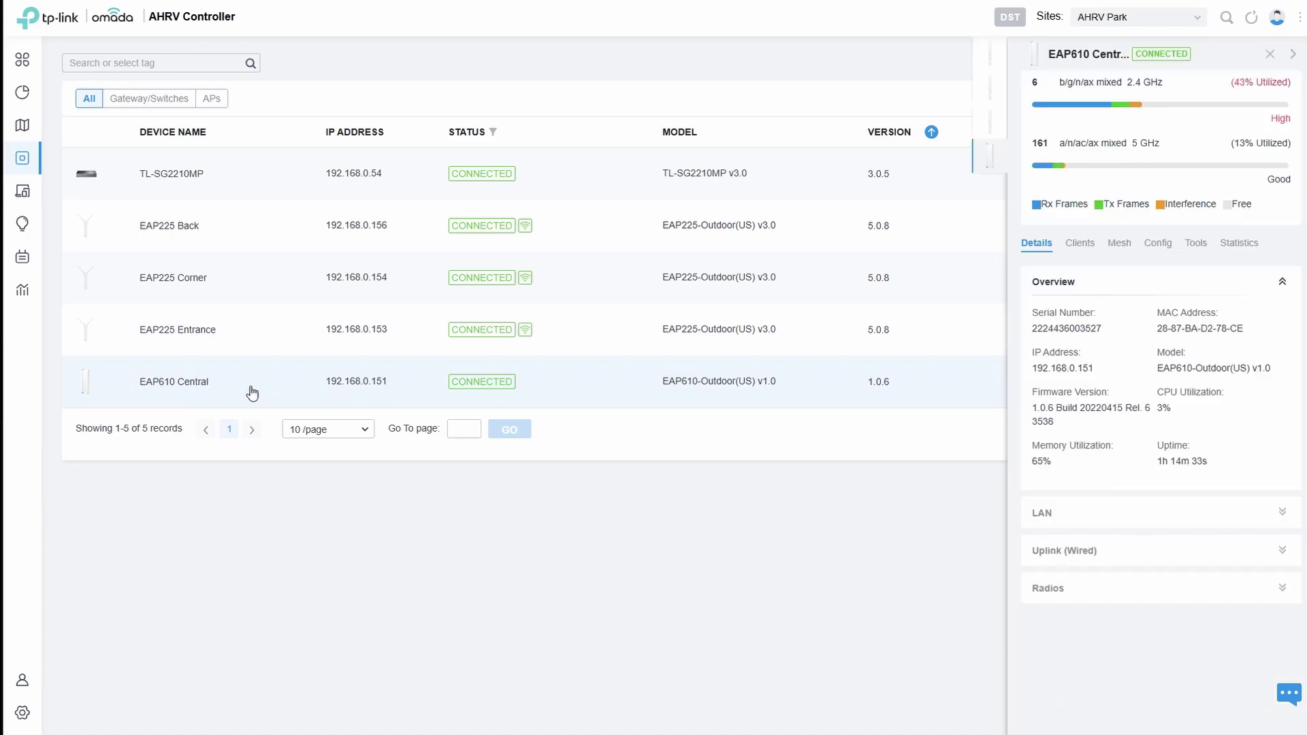